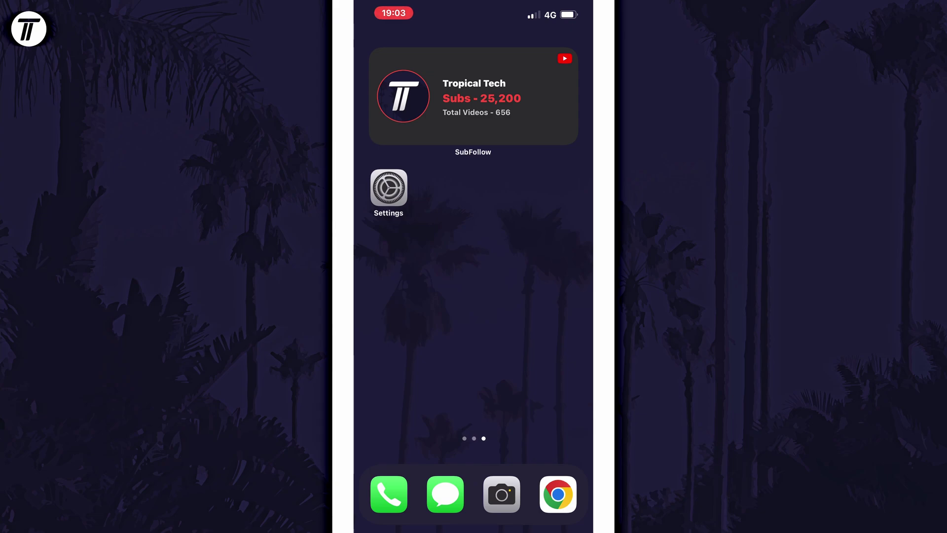
# Switch off Allow Notifications for Amazon under Settings > Notifications
pyautogui.click(389, 188)
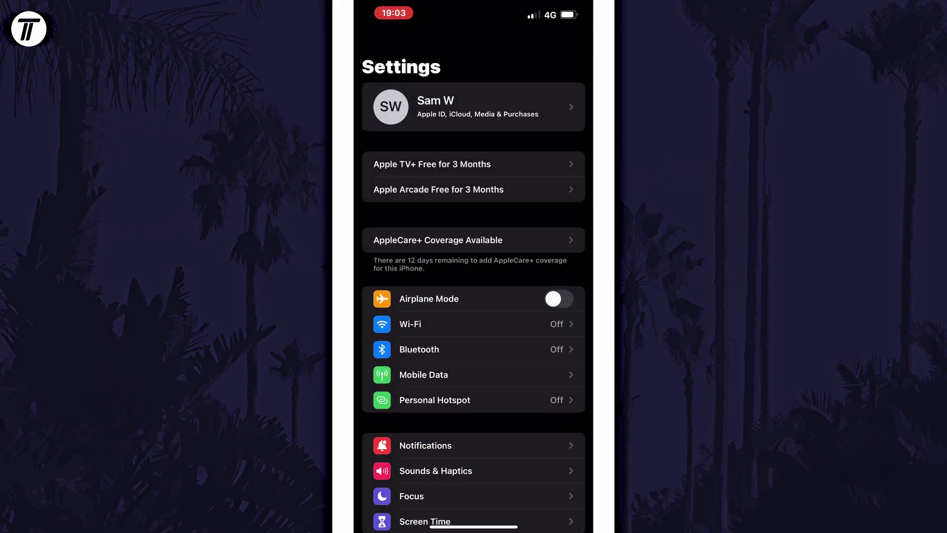
pyautogui.scroll(-5, 473, 297)
pyautogui.click(474, 286)
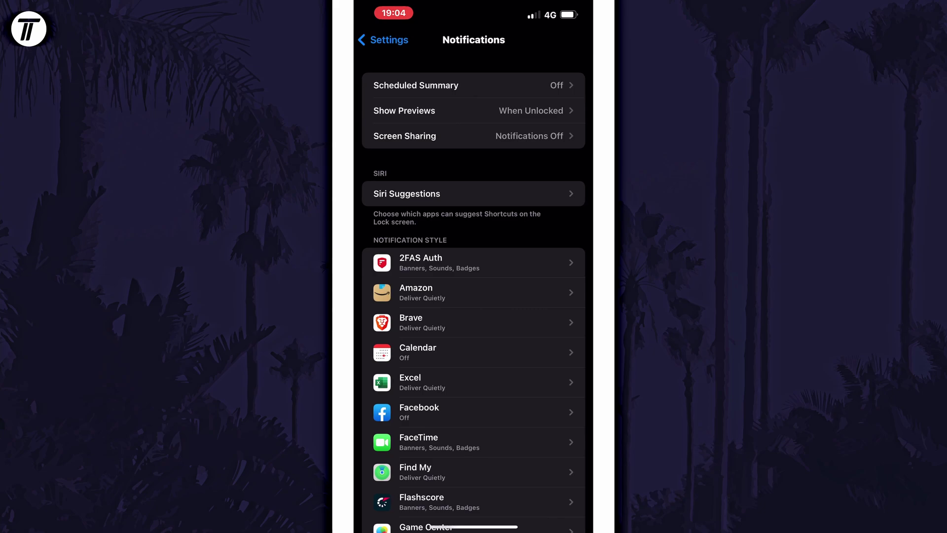
pyautogui.click(473, 293)
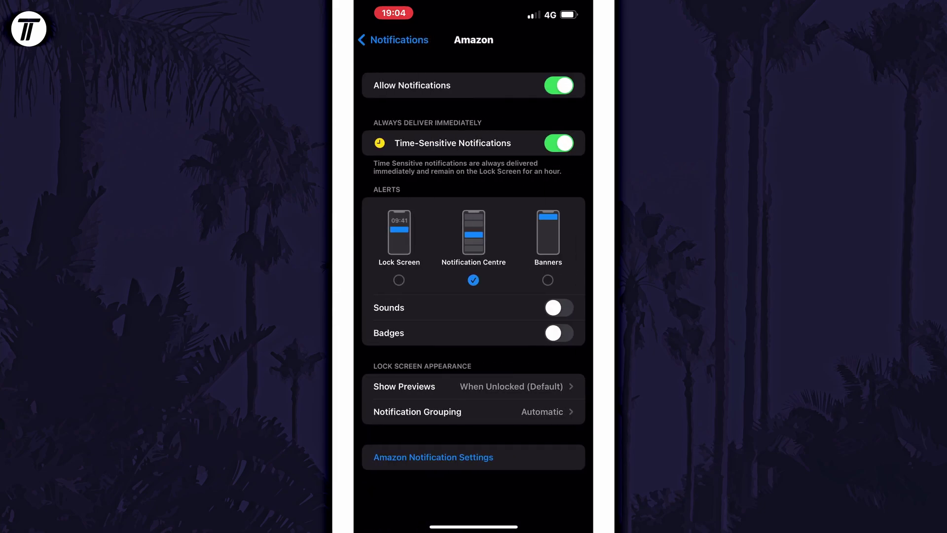
pyautogui.click(559, 85)
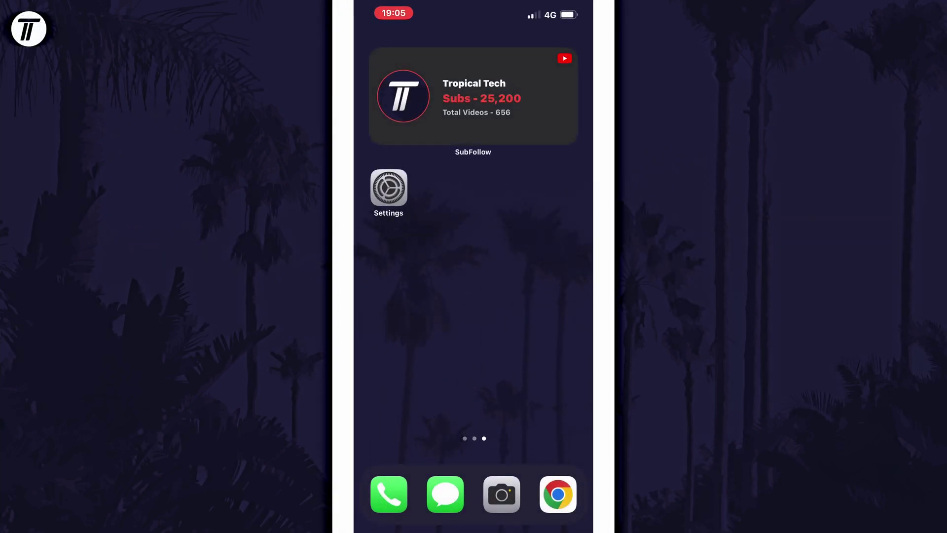
# Set Chrome's access in Privacy > Location Services to Never
pyautogui.click(388, 188)
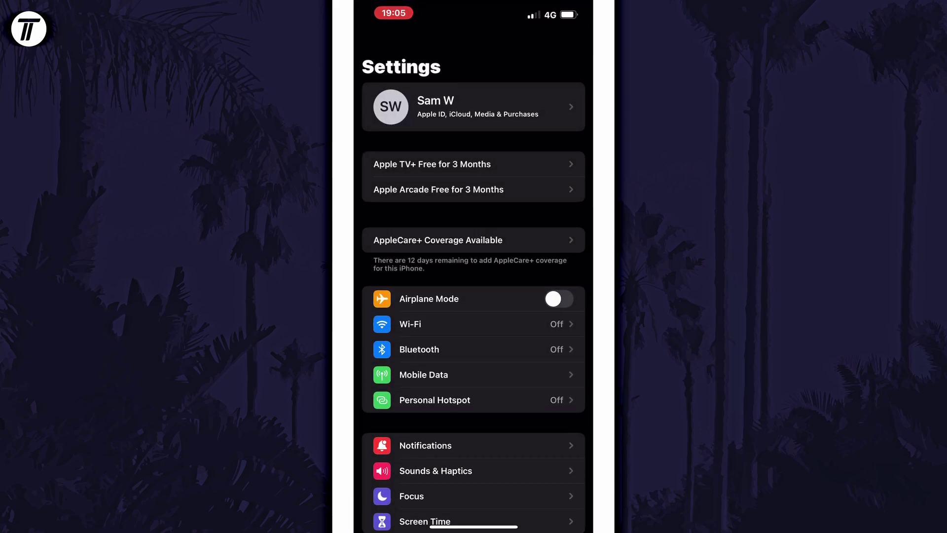
pyautogui.scroll(-10, 474, 297)
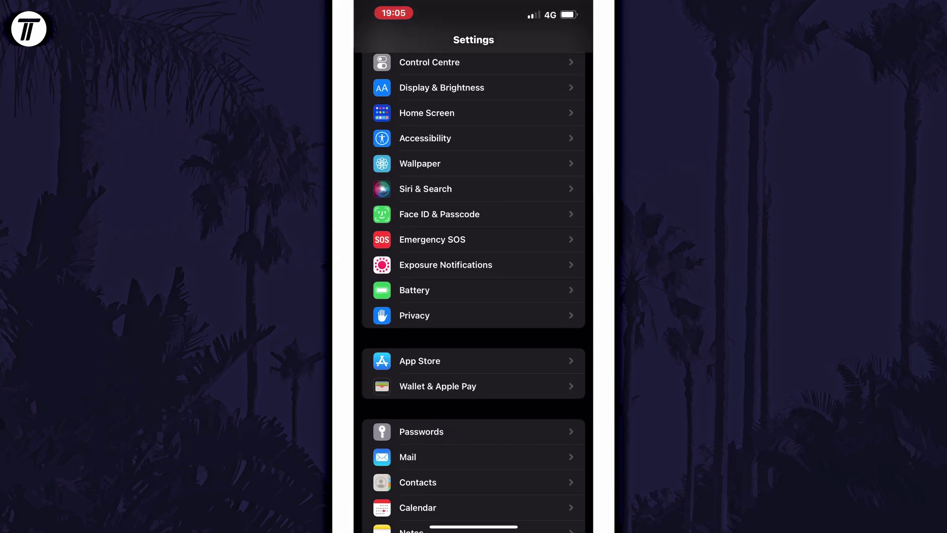
pyautogui.click(475, 315)
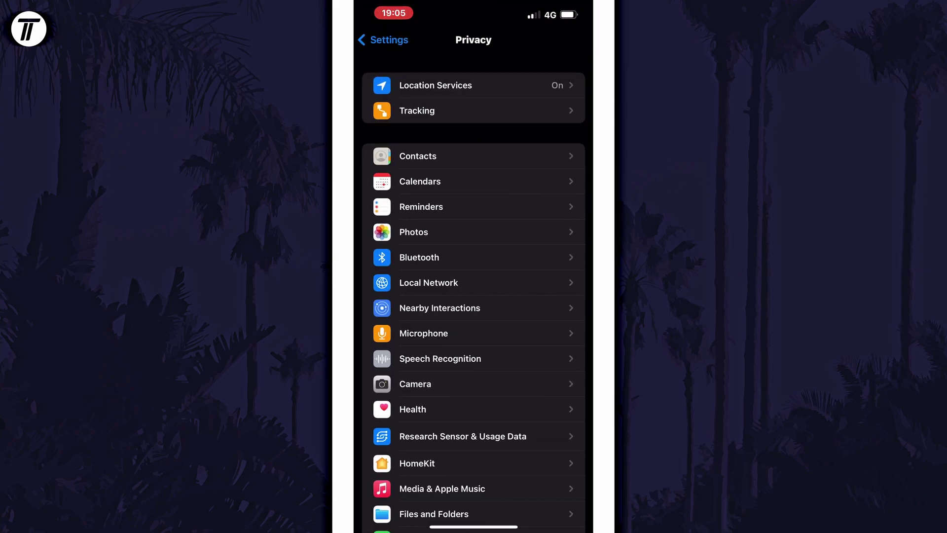
pyautogui.click(474, 85)
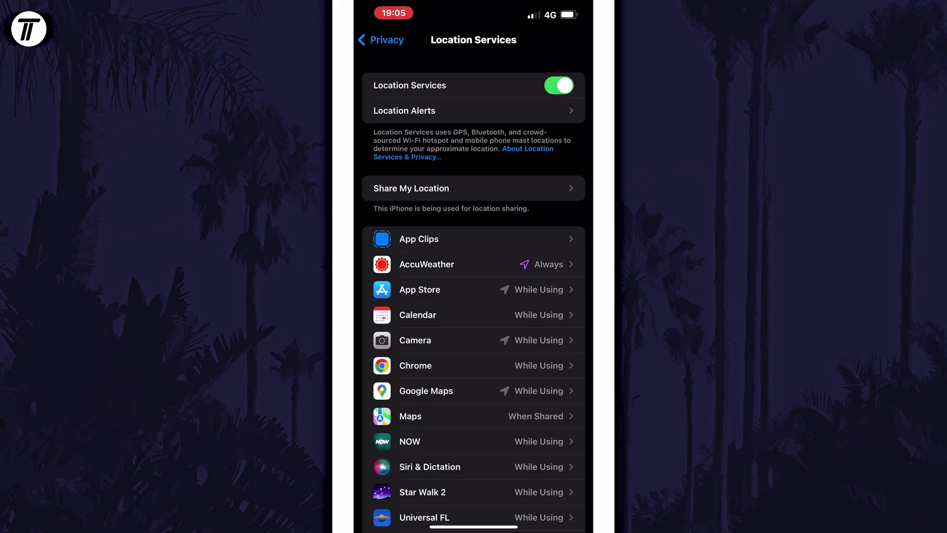
pyautogui.click(473, 365)
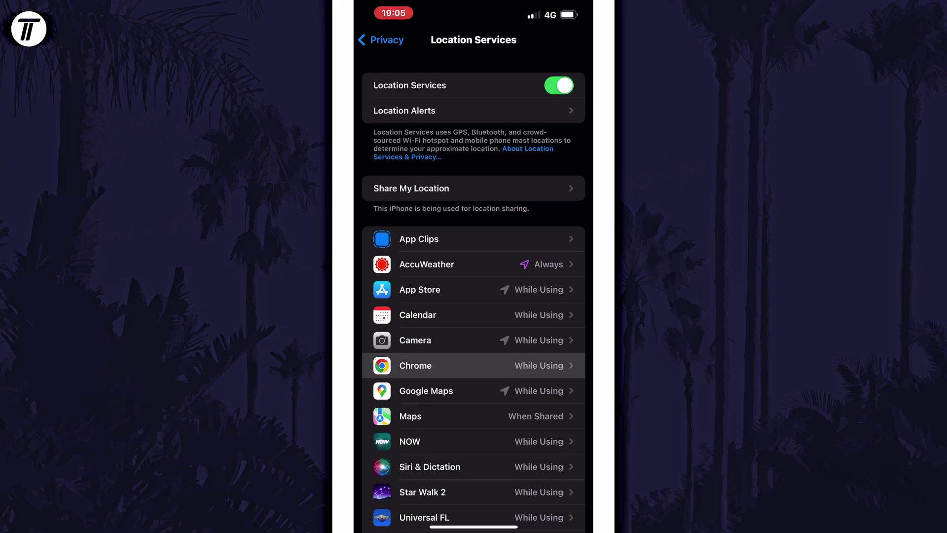
pyautogui.click(444, 93)
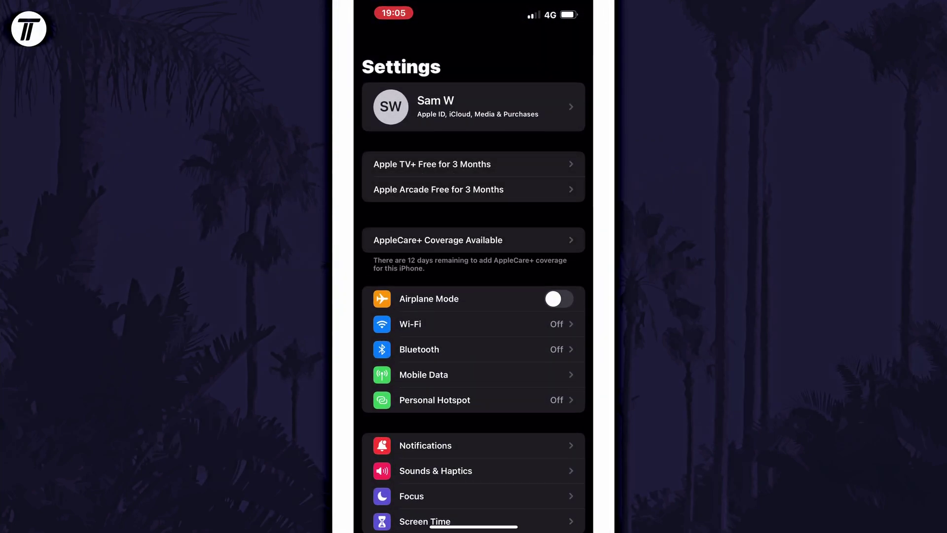
pyautogui.scroll(-5, 475, 296)
# Enable the Reduce Motion toggle in Accessibility > Motion
pyautogui.click(444, 419)
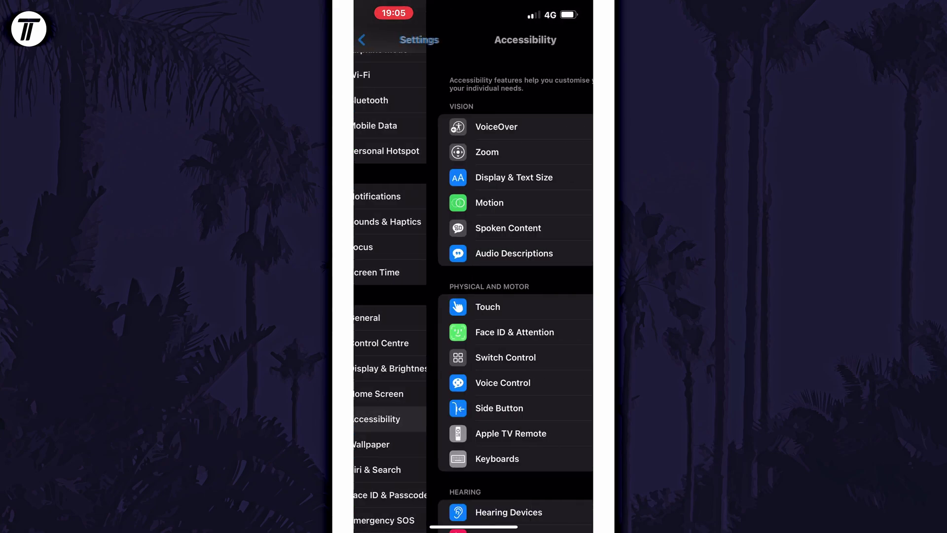
pyautogui.click(444, 202)
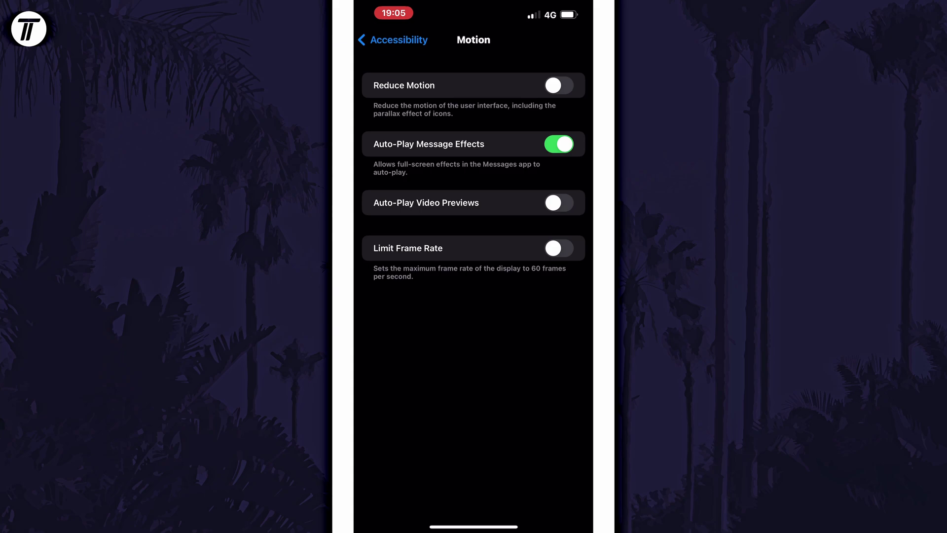
pyautogui.click(558, 85)
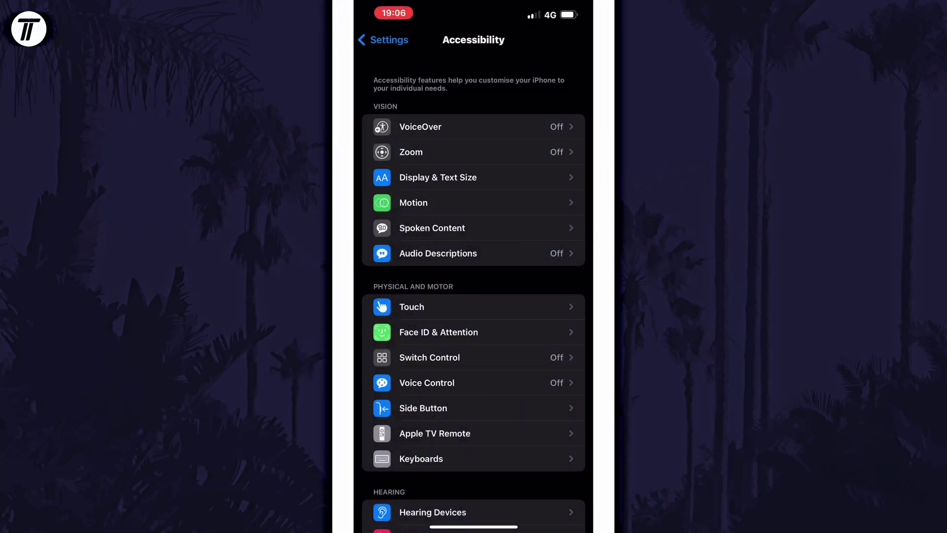
# Enable the Reduce Transparency toggle in Display & Text Size
pyautogui.click(438, 177)
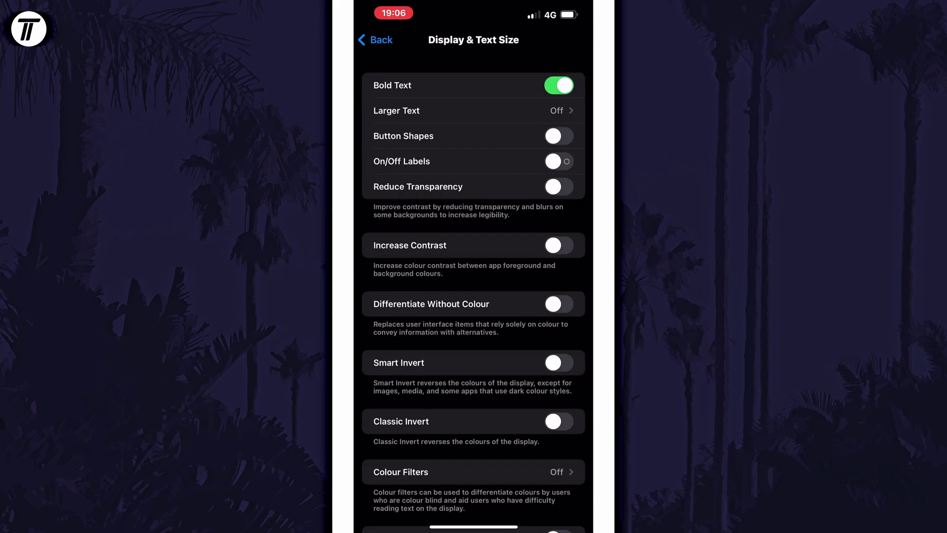
pyautogui.click(560, 187)
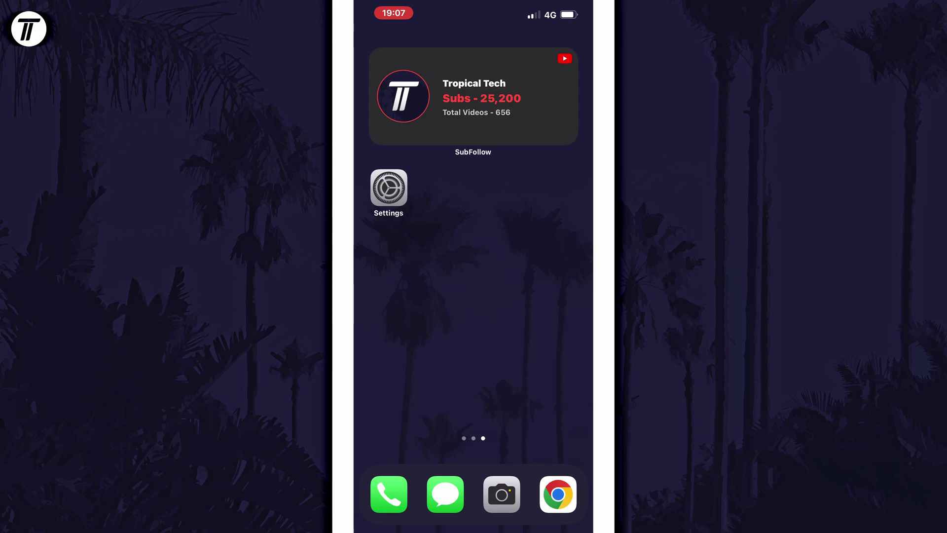
# Launch Settings and go to General > Software Update
pyautogui.click(389, 188)
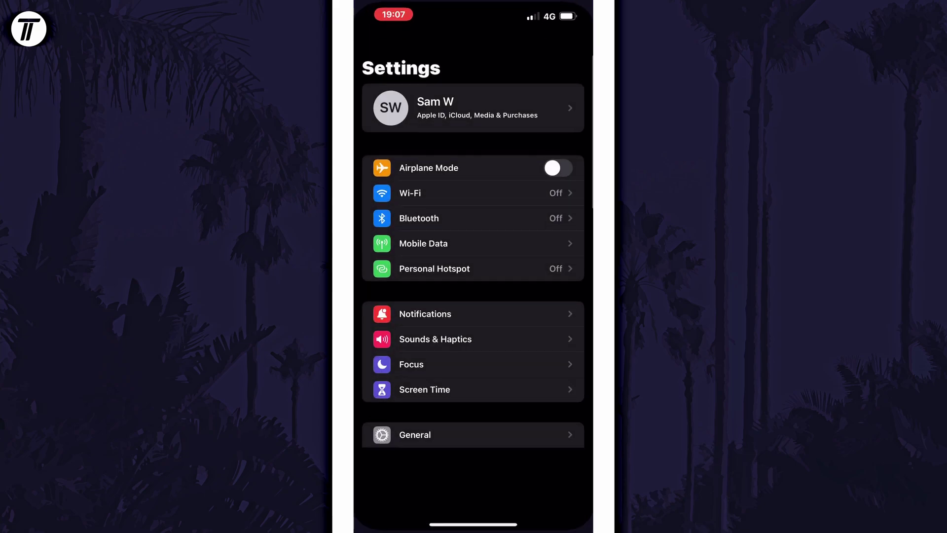
pyautogui.scroll(-5, 474, 296)
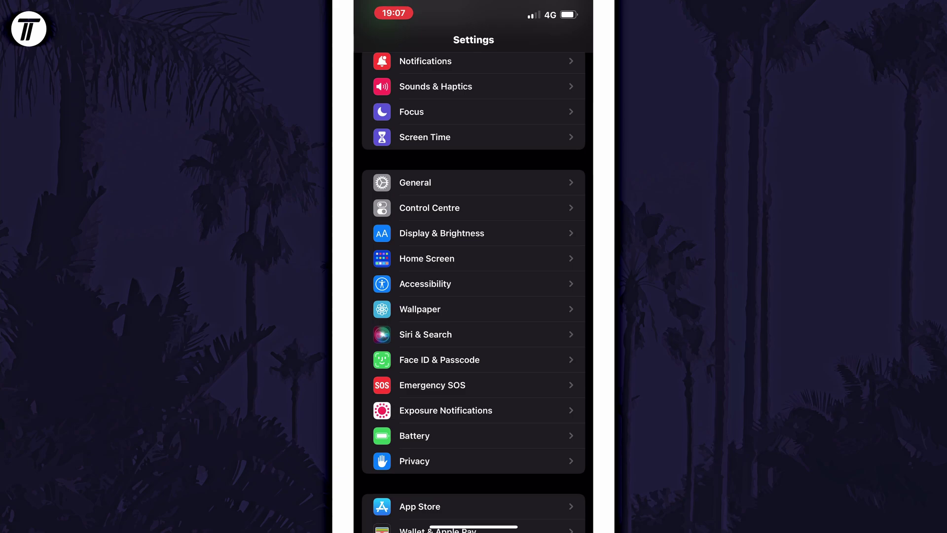
pyautogui.click(474, 182)
pyautogui.click(473, 110)
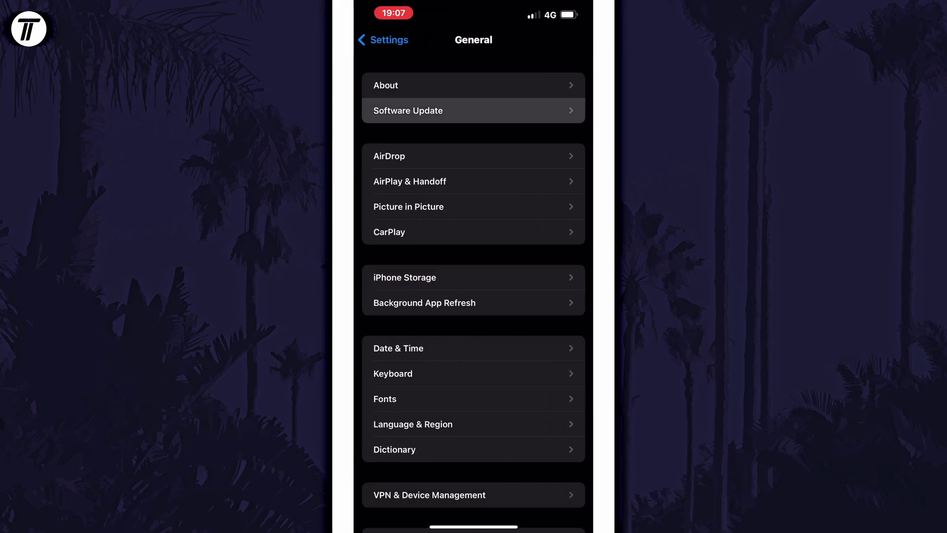